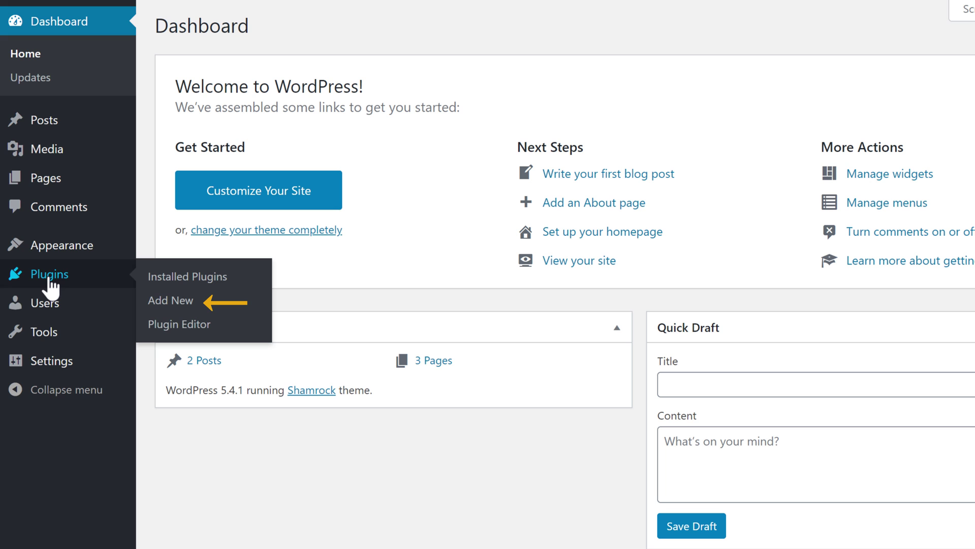
Step: Go to Add Plugins and start a plugin search for 'Contact Form'
{"action": "left_click", "coordinate": [162, 305]}
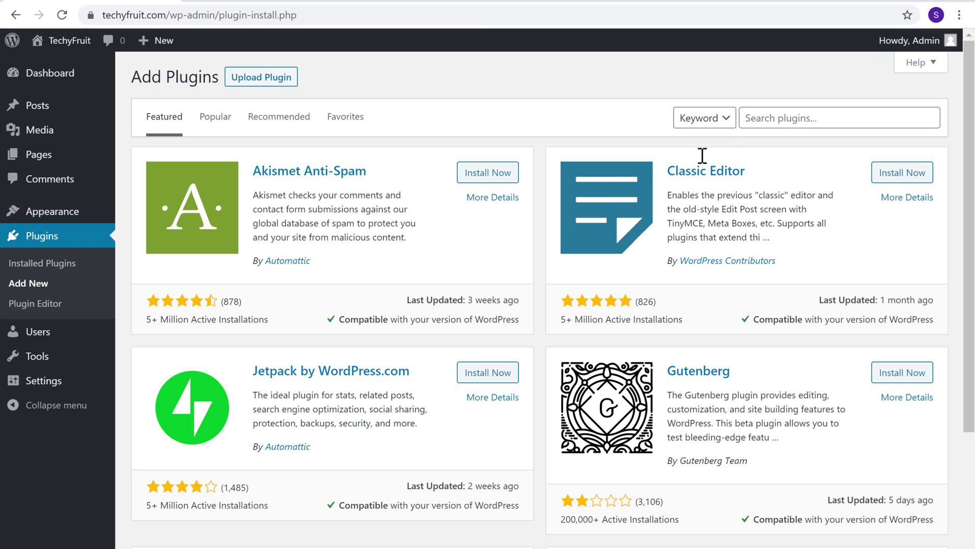
{"action": "left_click", "coordinate": [826, 119]}
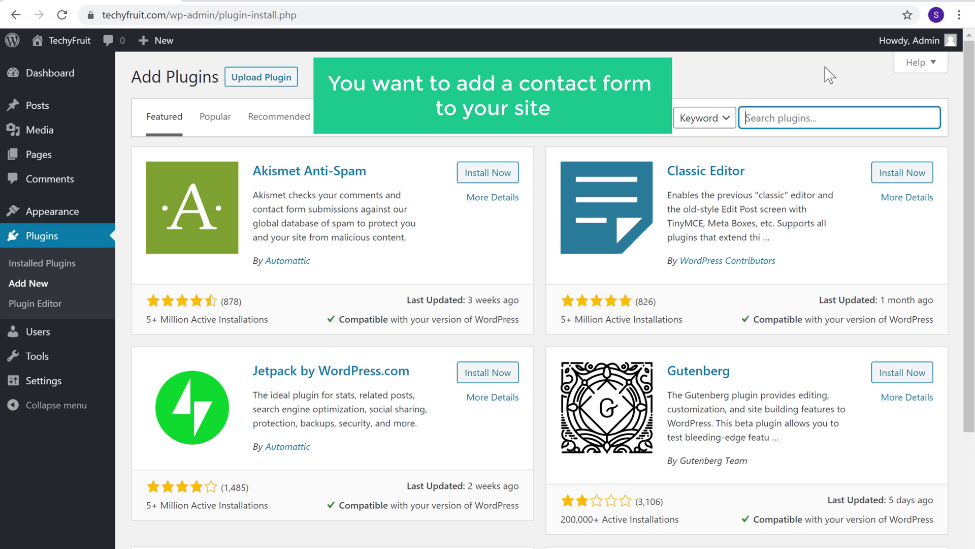
{"action": "type", "text": "Conta"}
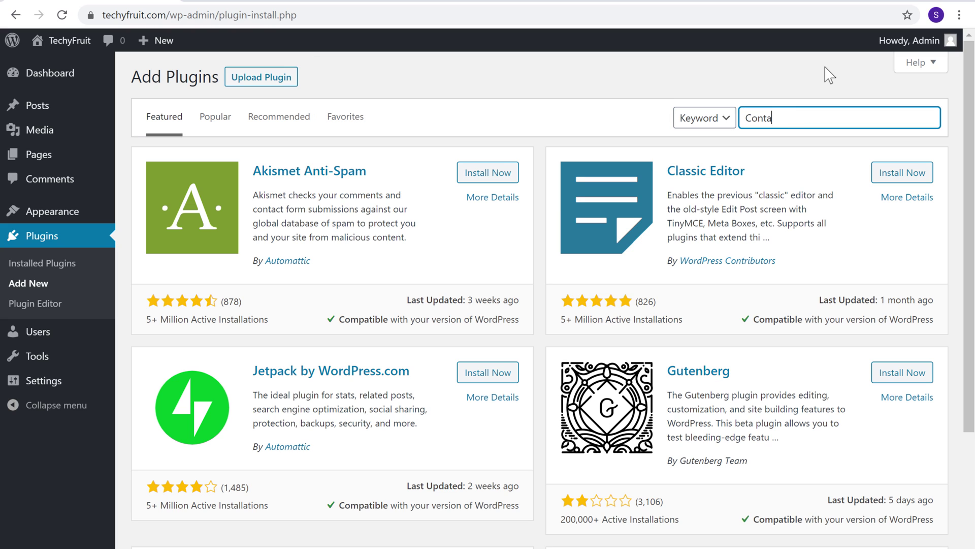
{"action": "type", "text": "ct Form"}
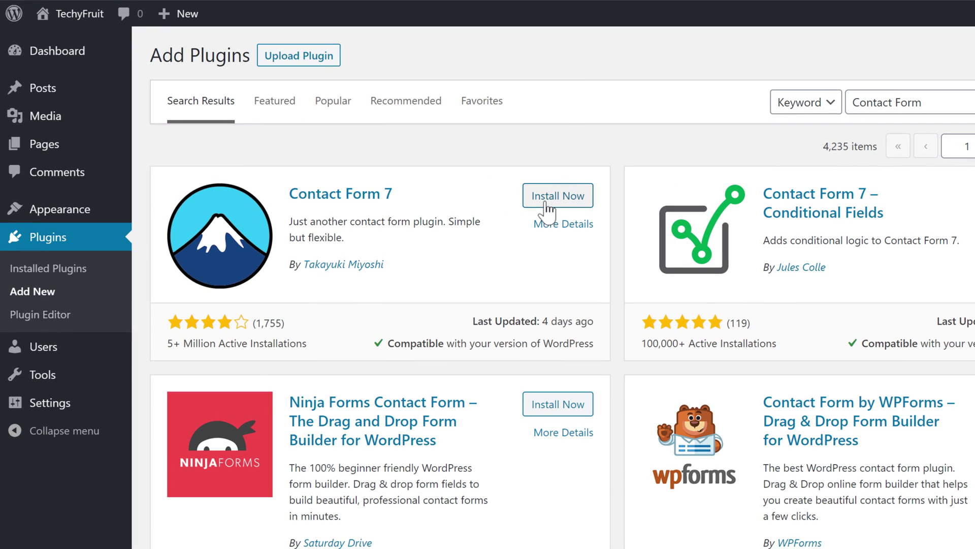
Step: Install Contact Form 7 from the search results and activate it
{"action": "left_click", "coordinate": [553, 200]}
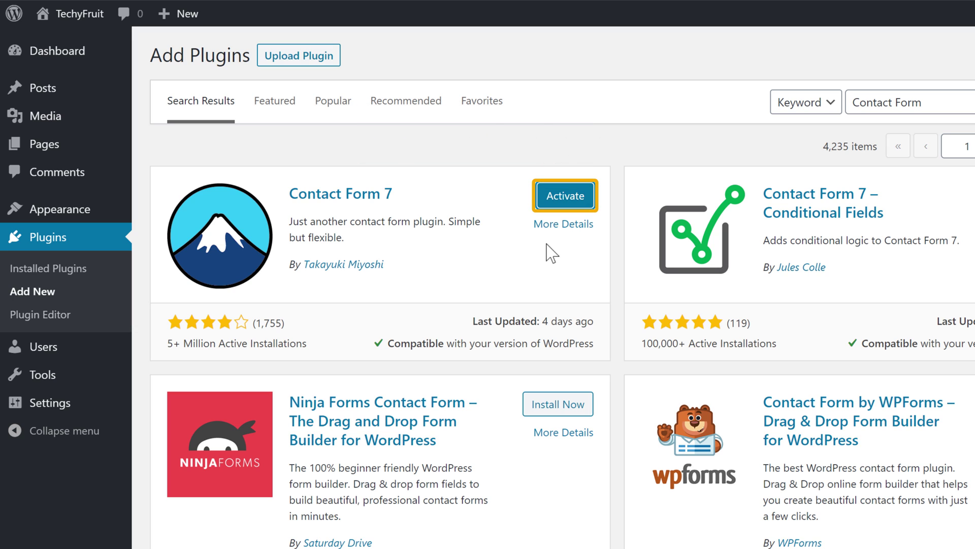
{"action": "left_click", "coordinate": [568, 199]}
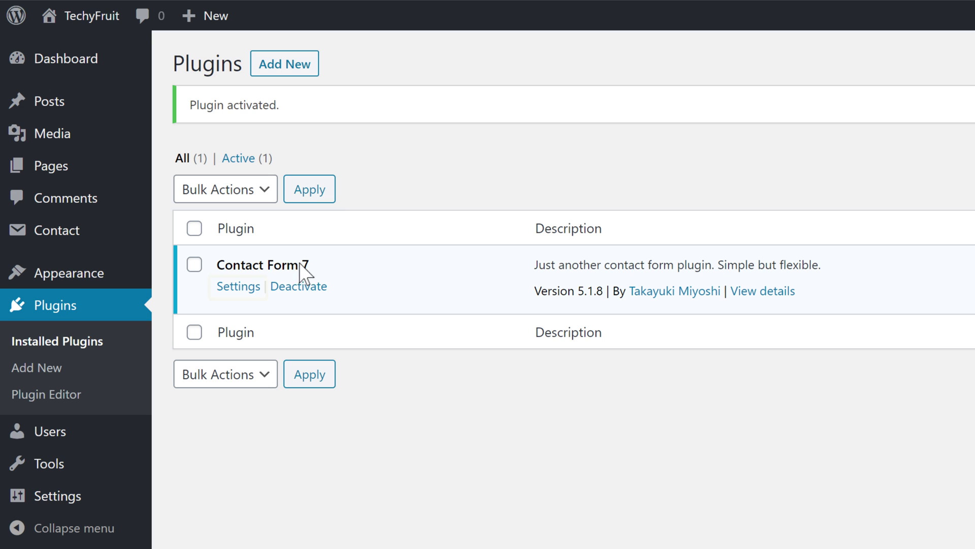
{"action": "left_click", "coordinate": [236, 288]}
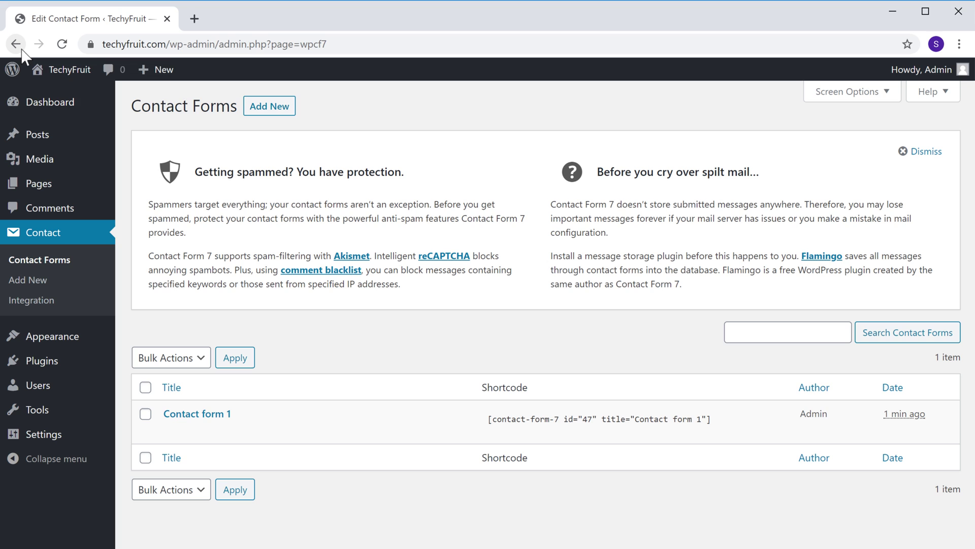
{"action": "left_click", "coordinate": [18, 45]}
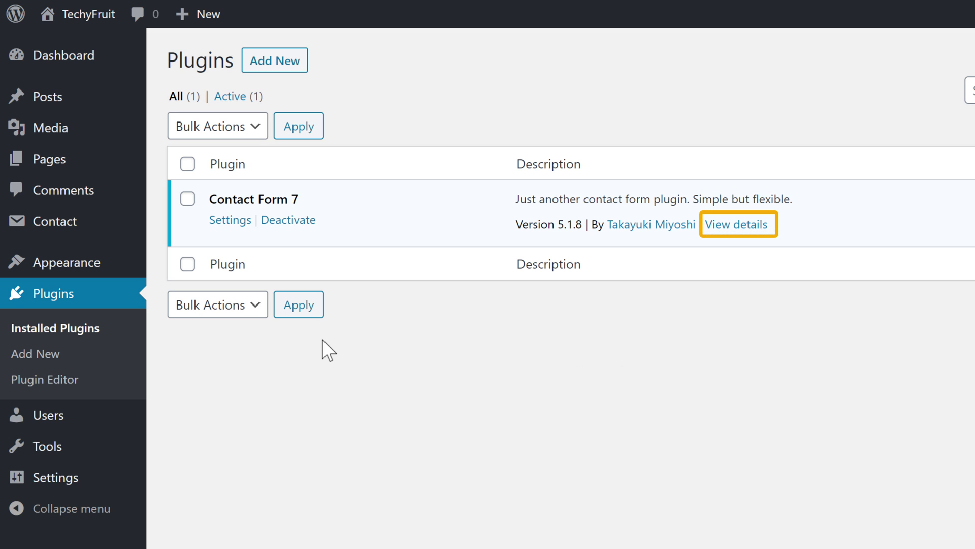
Step: Open the View details modal for Contact Form 7
{"action": "left_click", "coordinate": [718, 230]}
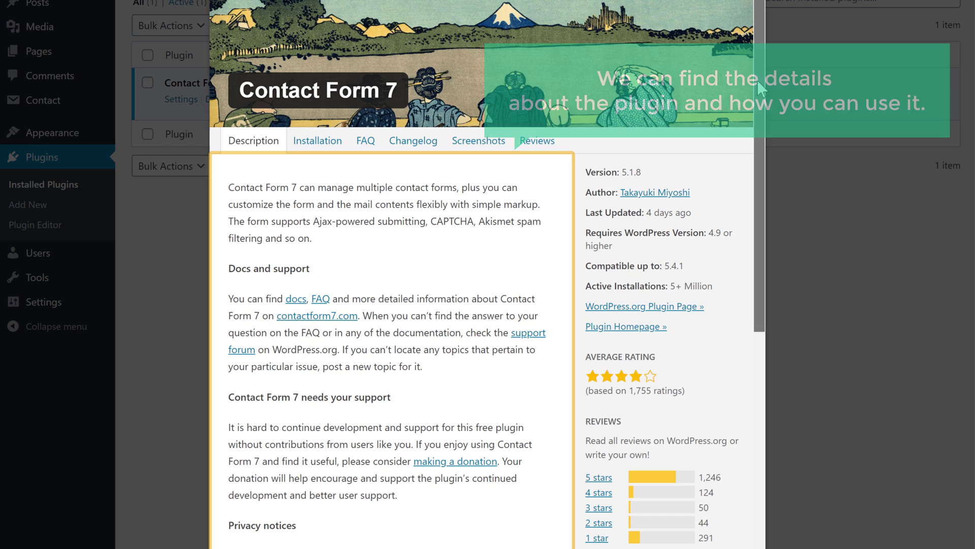
{"action": "left_click_drag", "start_coordinate": [758, 80], "coordinate": [760, 323]}
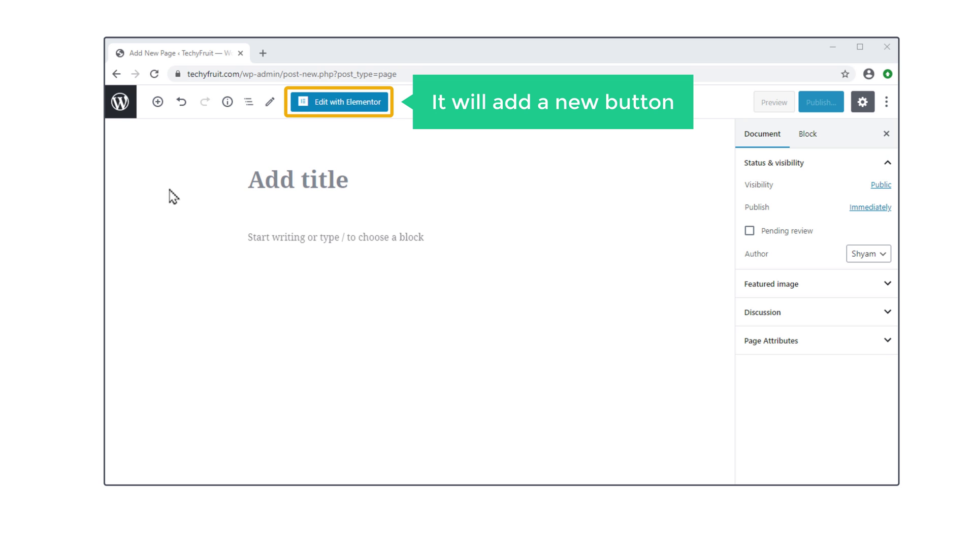
Step: Open the new page in Elementor and drop a Heading widget onto it
{"action": "left_click", "coordinate": [339, 105]}
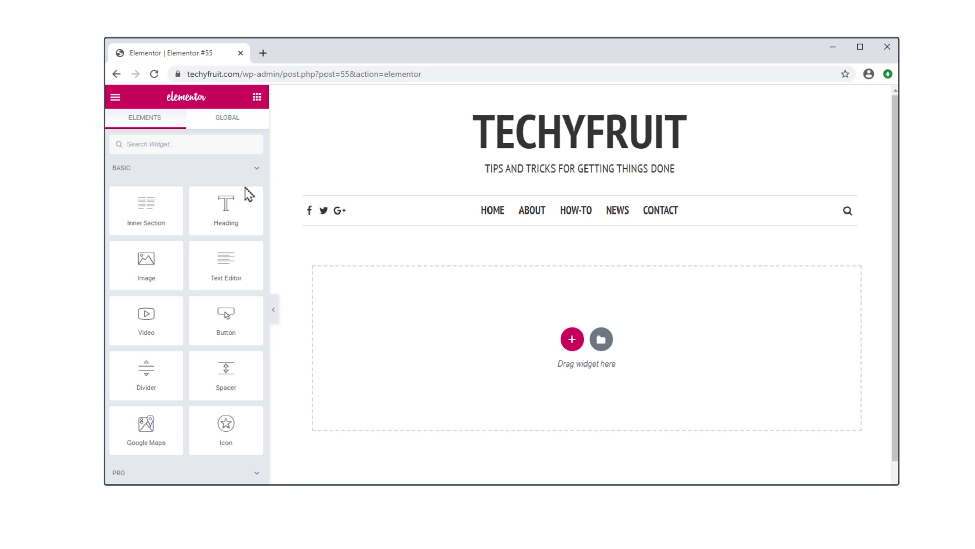
{"action": "left_click_drag", "start_coordinate": [226, 224], "coordinate": [401, 327]}
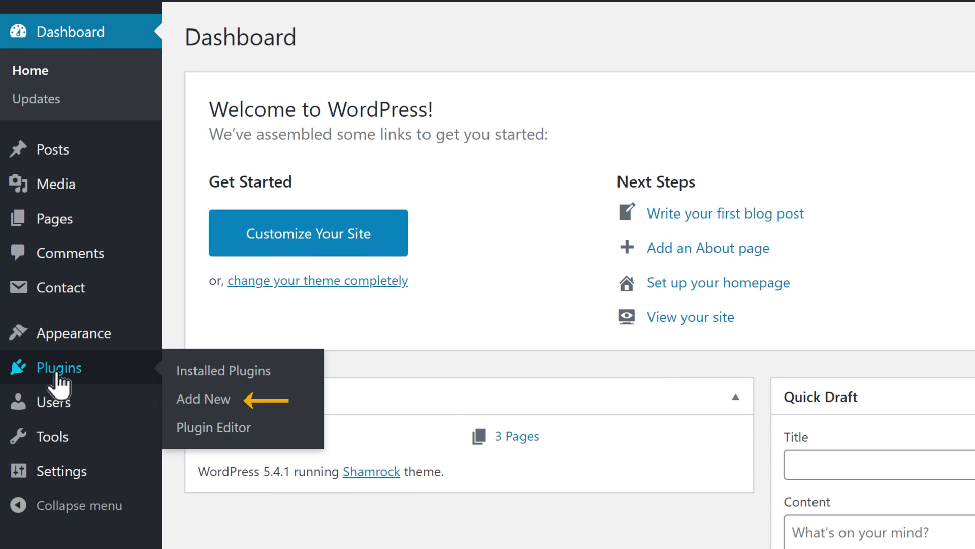
Step: Go to Add Plugins and reveal the Upload Plugin zip form
{"action": "left_click", "coordinate": [190, 404]}
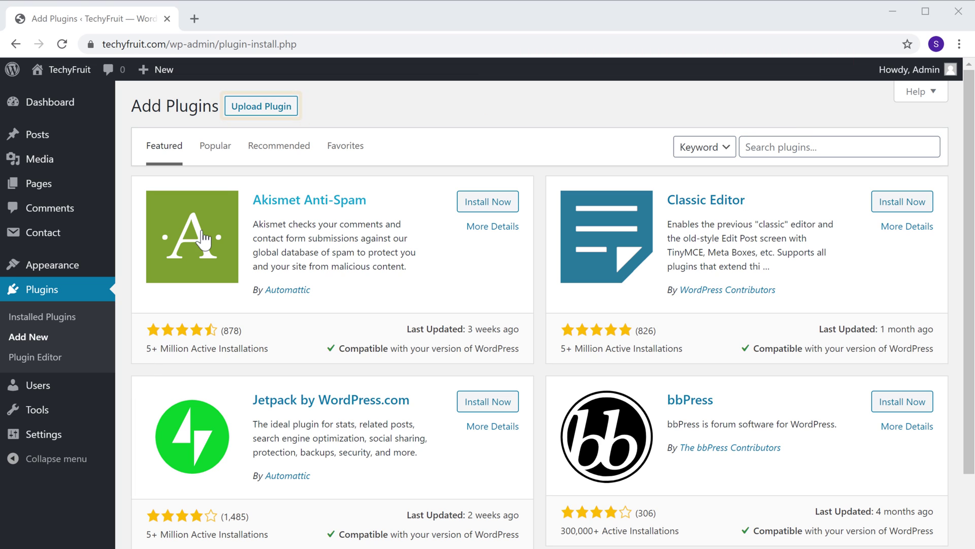
{"action": "left_click", "coordinate": [246, 114]}
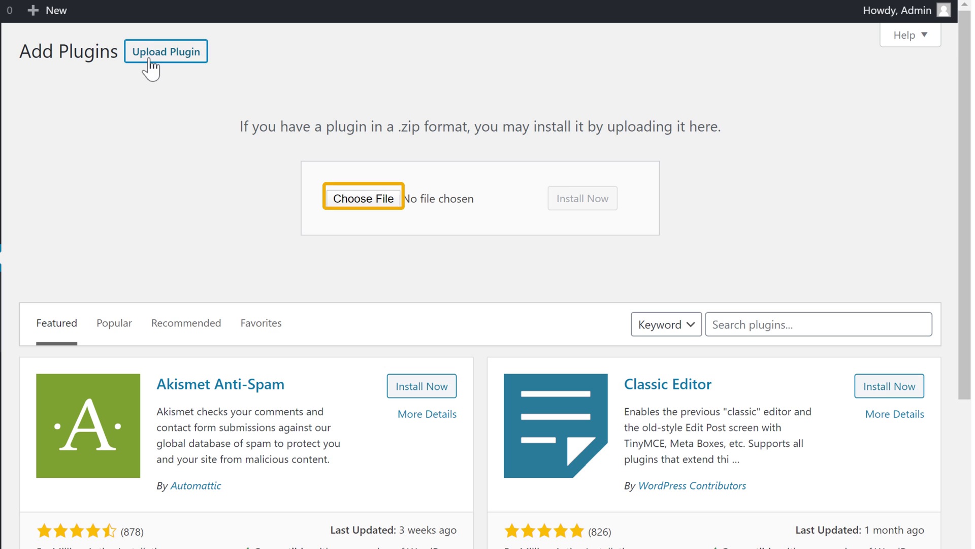
Step: Choose Wp Forms.1.6.0.1.zip as the plugin file to upload
{"action": "left_click", "coordinate": [353, 204]}
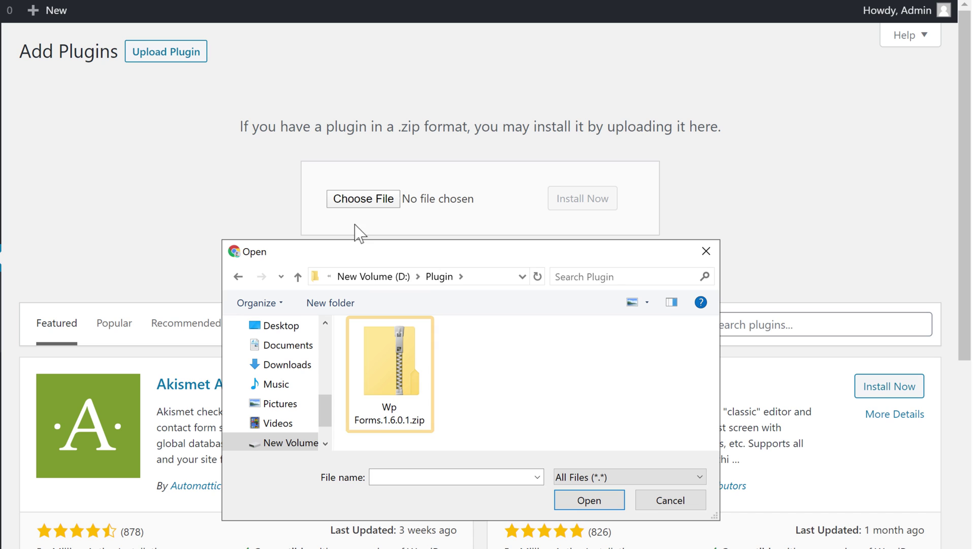
{"action": "left_click", "coordinate": [390, 363]}
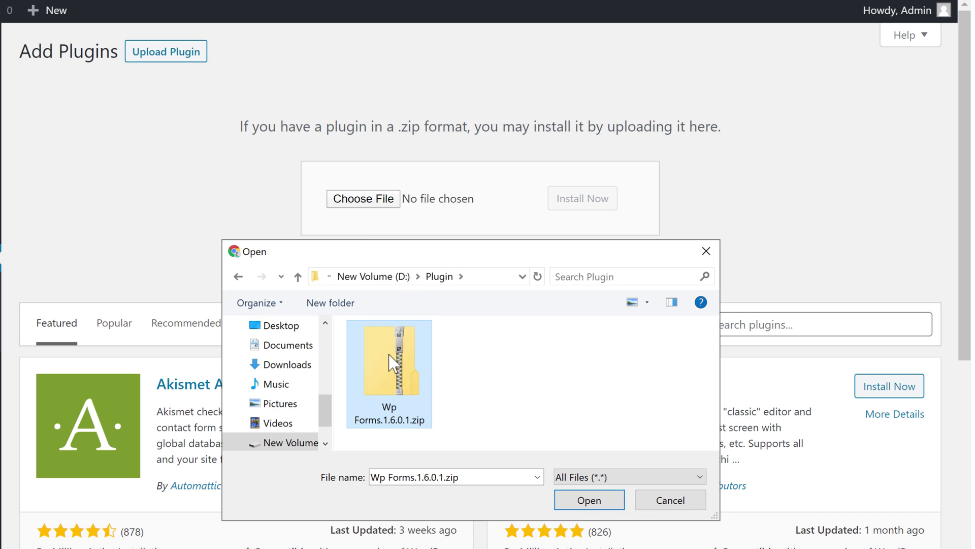
{"action": "left_click", "coordinate": [589, 501]}
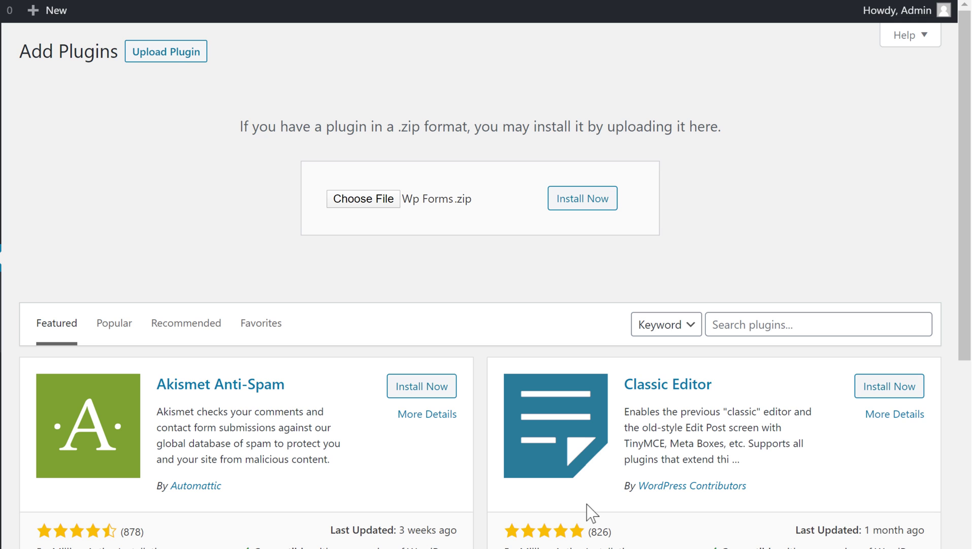
Step: Install the uploaded Wp Forms.1.6.0.1 zip and activate WPForms
{"action": "left_click", "coordinate": [570, 204]}
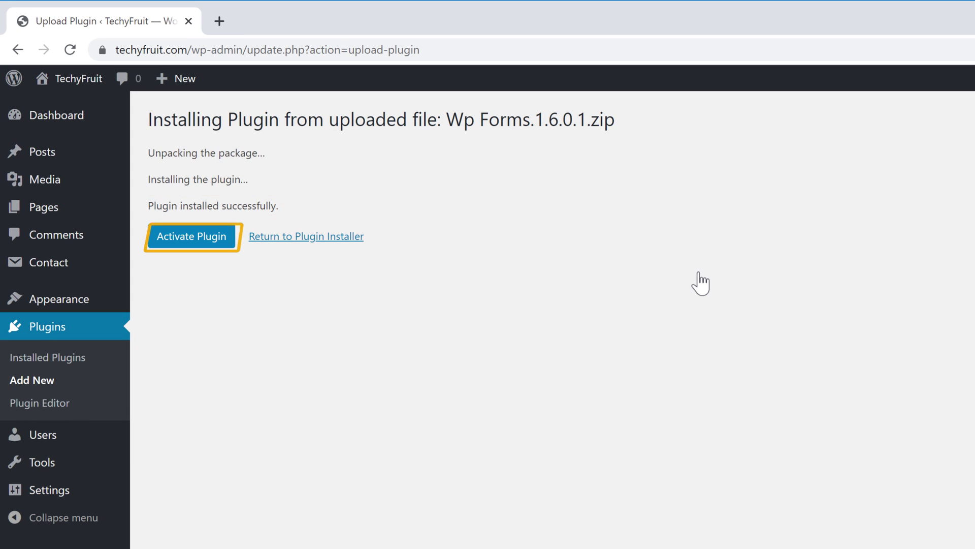
{"action": "left_click", "coordinate": [174, 242]}
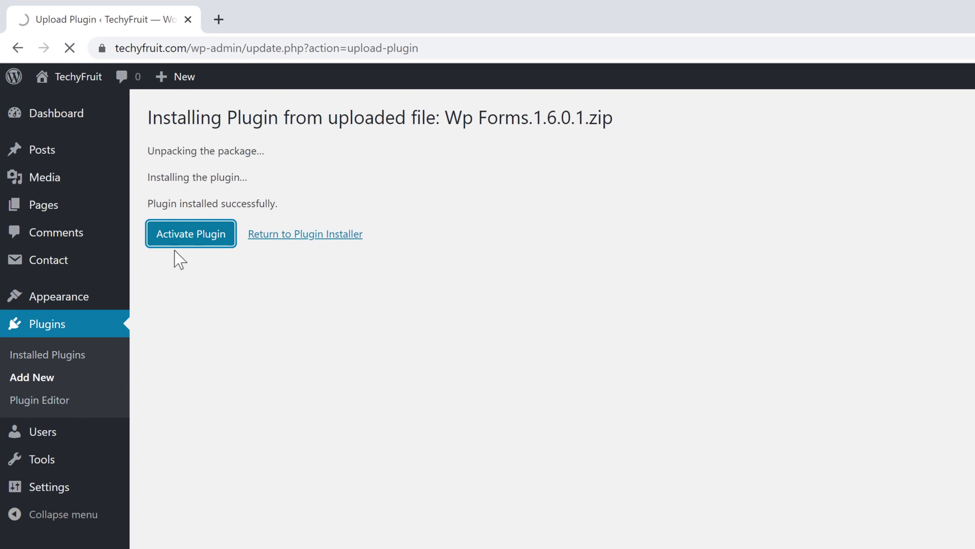